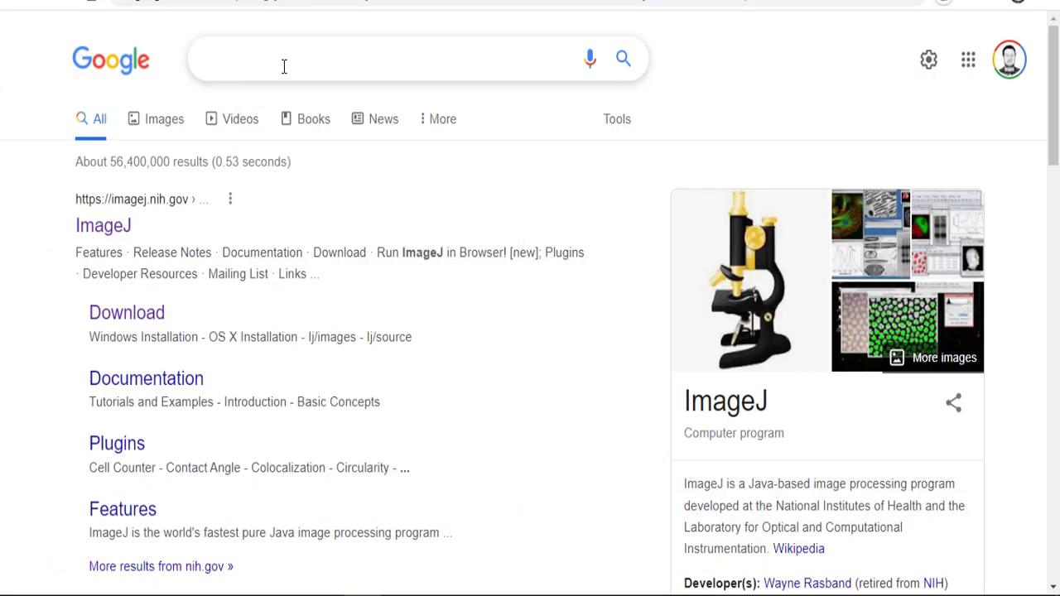
- Search Google for 'imagej' and go to the ImageJ Download page from the results
click(283, 65)
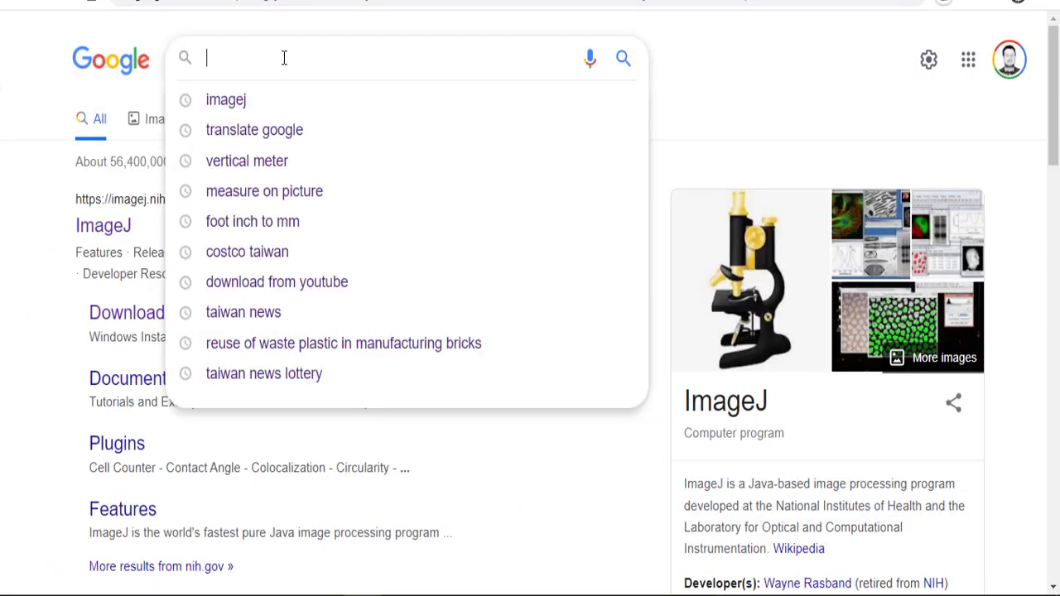
text(imagej)
key(Return)
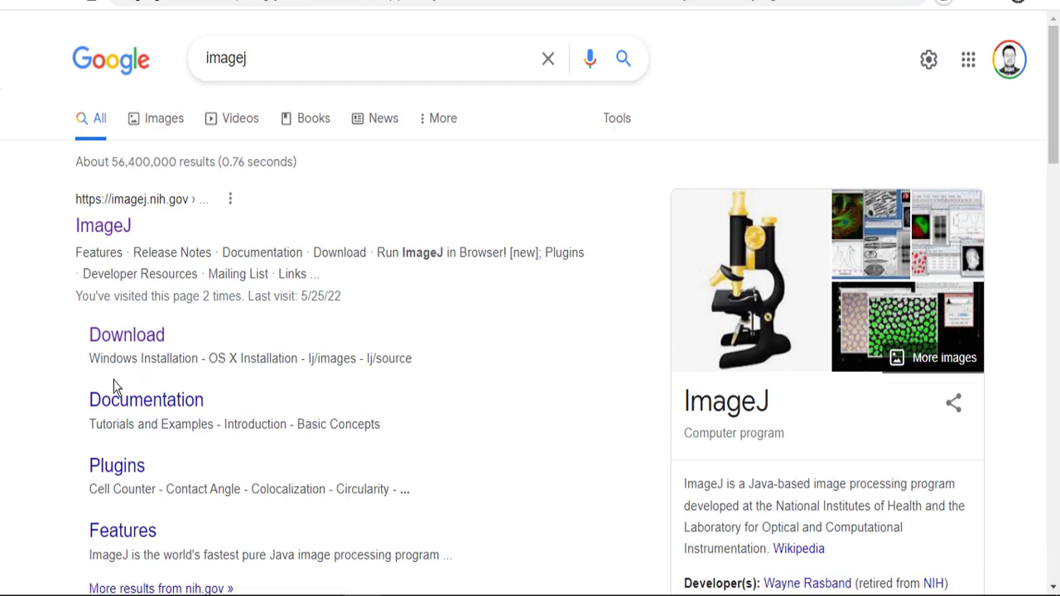
click(126, 348)
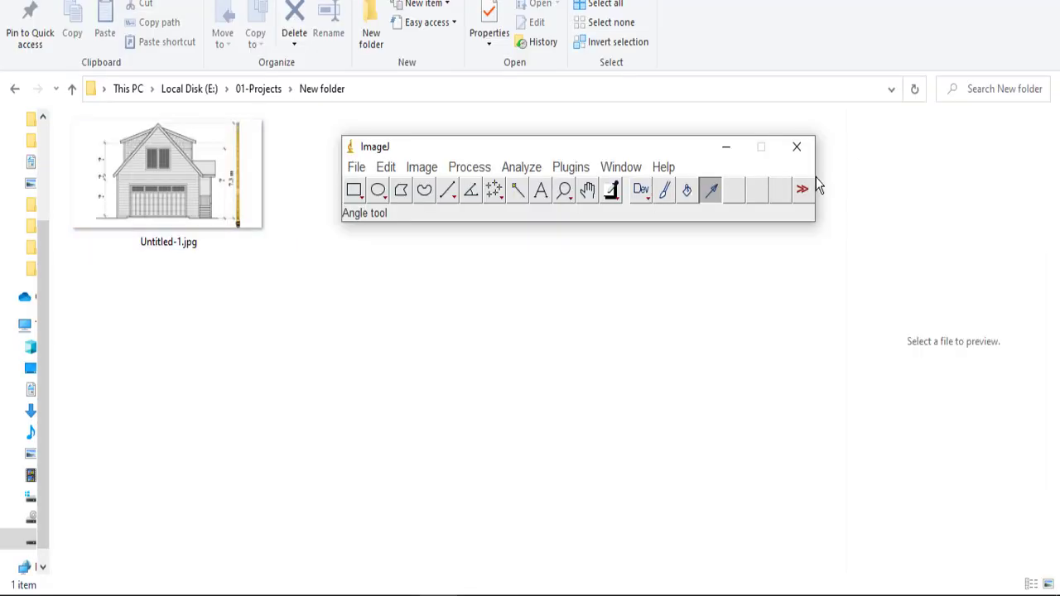
- Open the house drawing Untitled-1.jpg in ImageJ by dropping it from the project folder
mouse_move(441, 143)
mouse_down()
mouse_move(439, 161)
mouse_move(443, 152)
mouse_up()
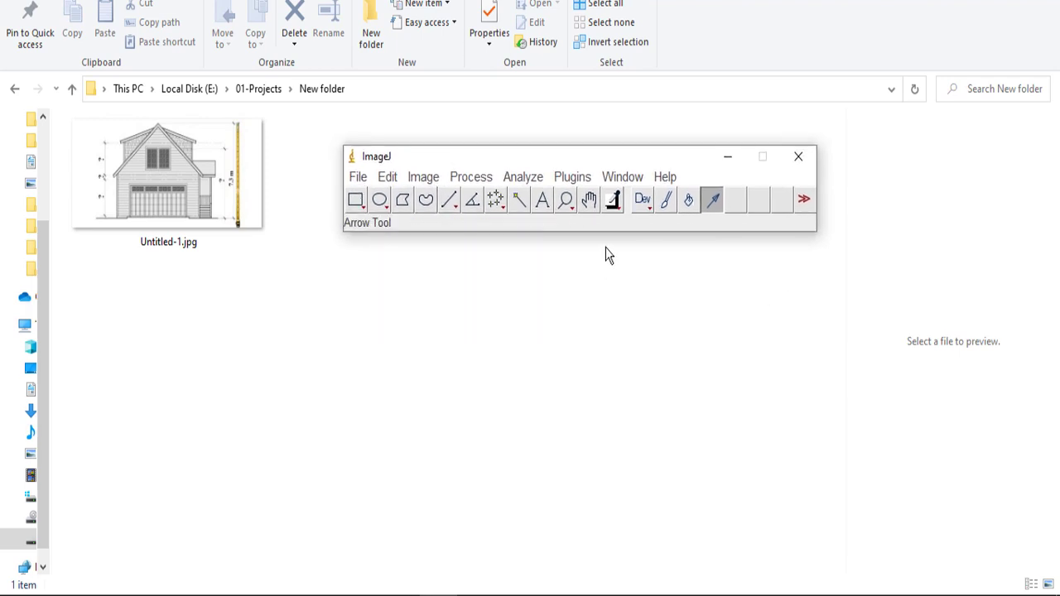
click(357, 176)
mouse_move(388, 176)
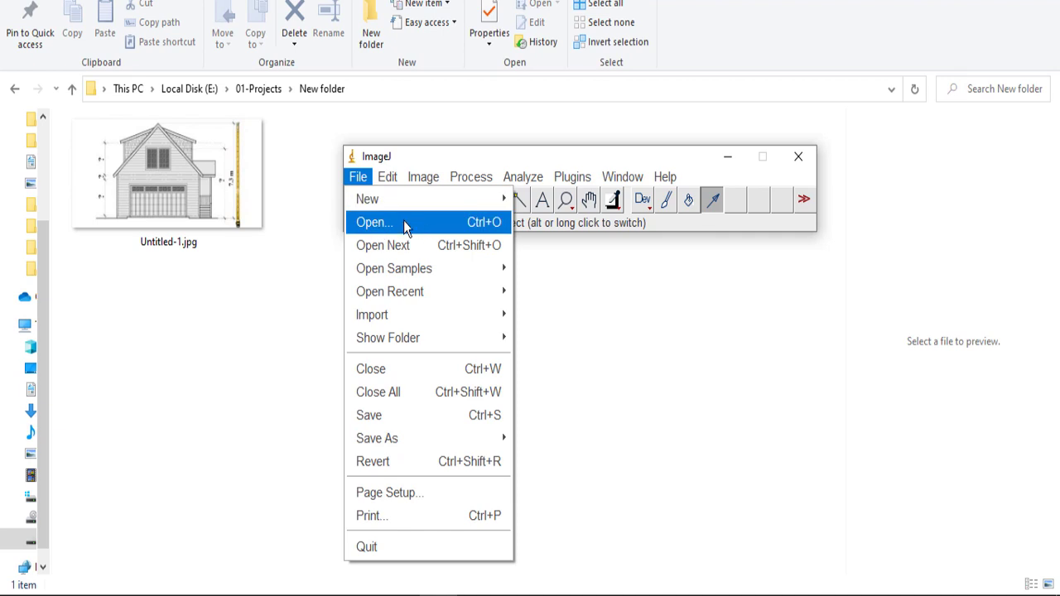
click(373, 160)
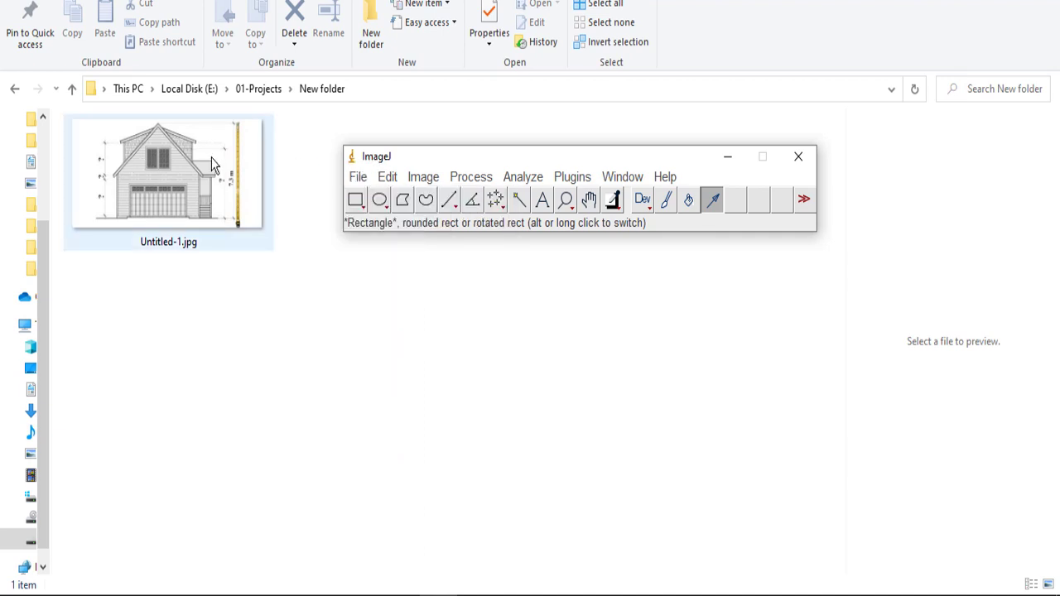
drag(212, 158, 416, 194)
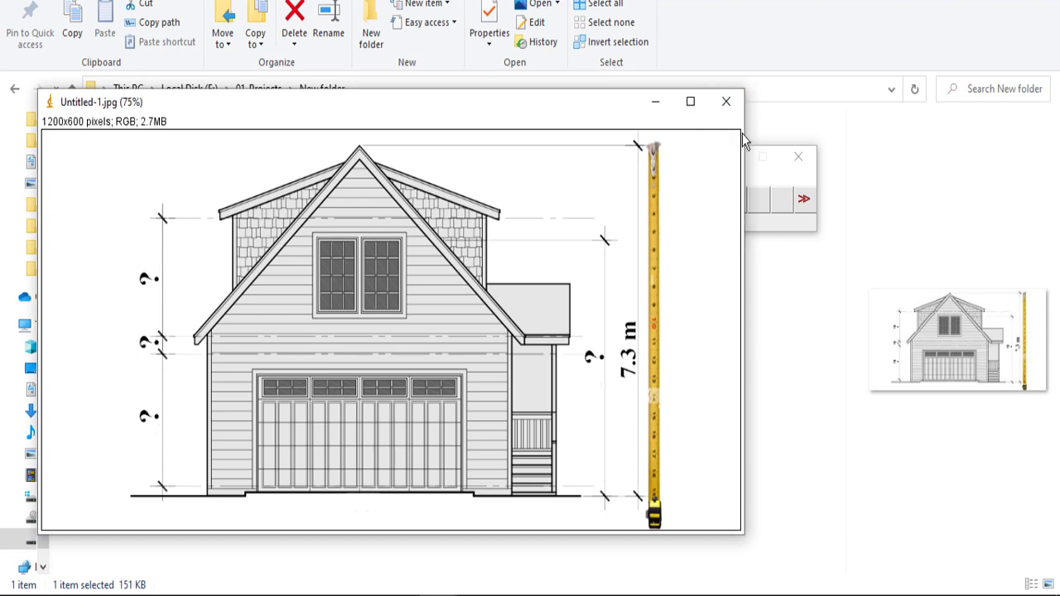
- Put the toolbar at the screen top, shift the drawing down-right, and draw a short trial line by the tape
click(755, 187)
drag(663, 162, 787, 25)
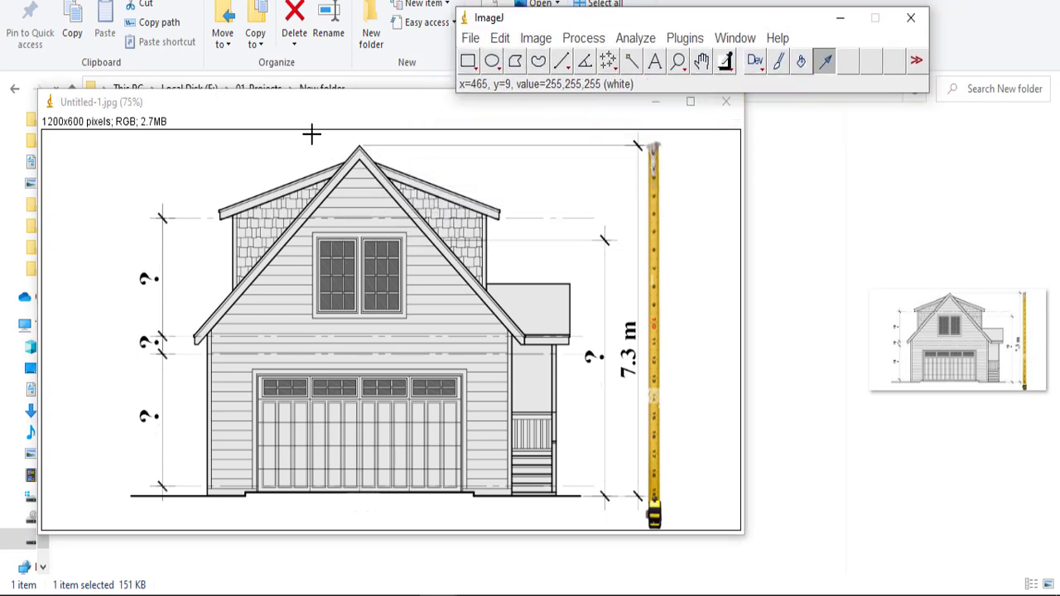
drag(312, 112, 369, 143)
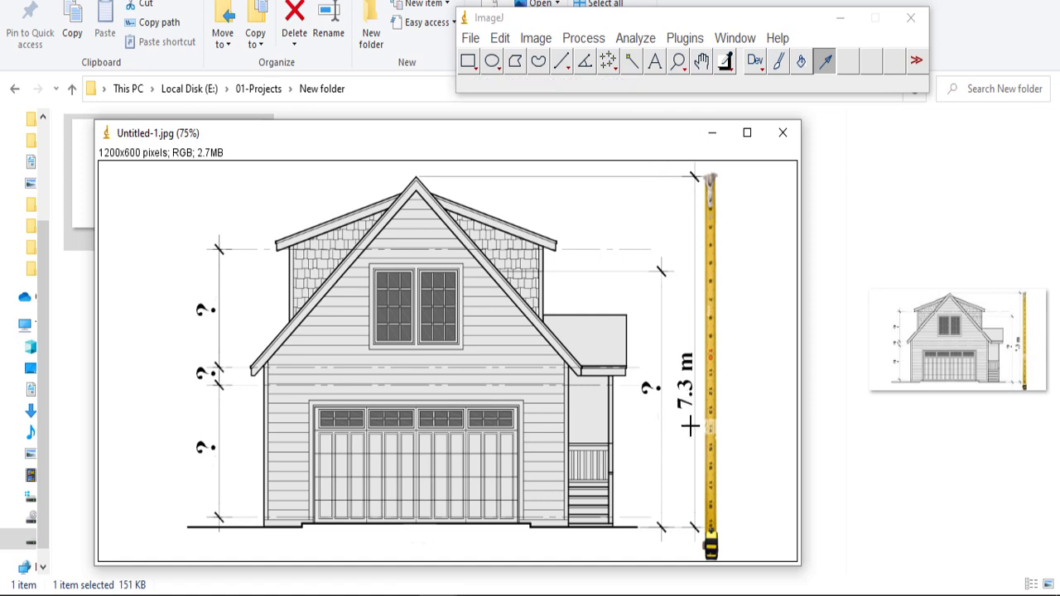
drag(709, 407, 703, 372)
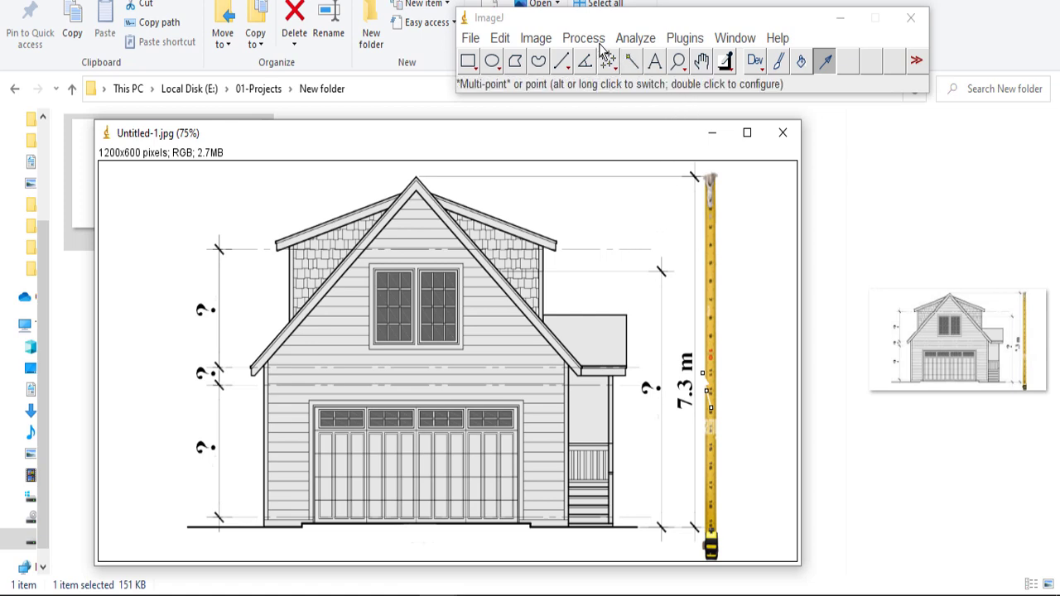
click(635, 38)
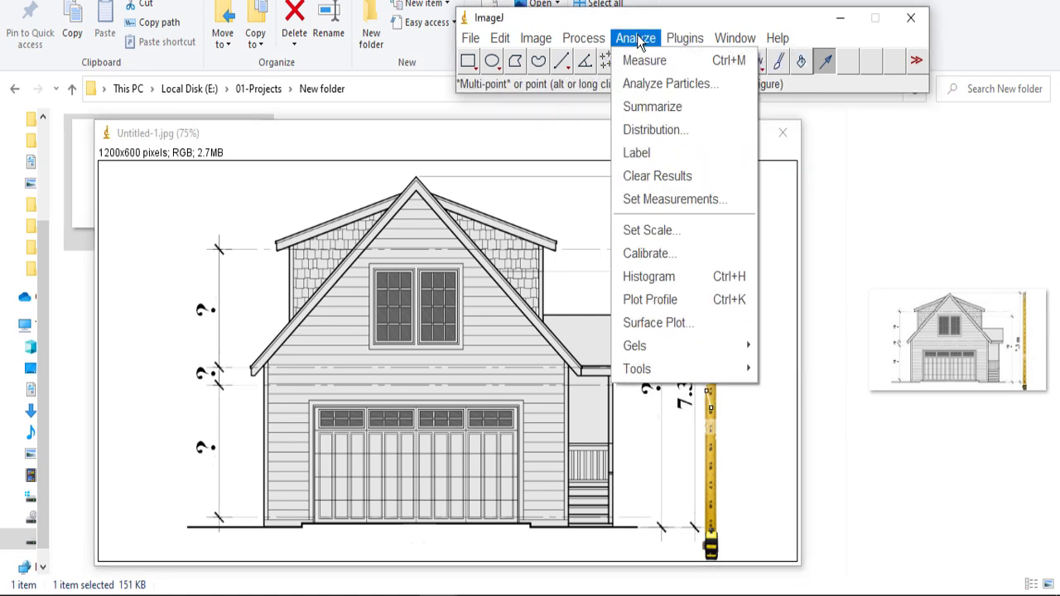
click(664, 239)
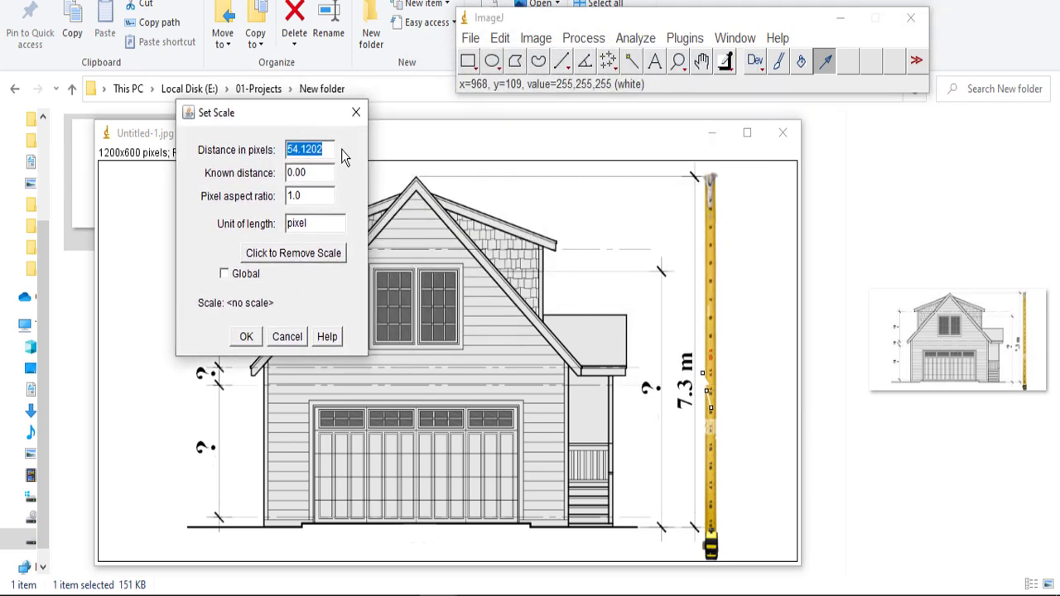
click(353, 117)
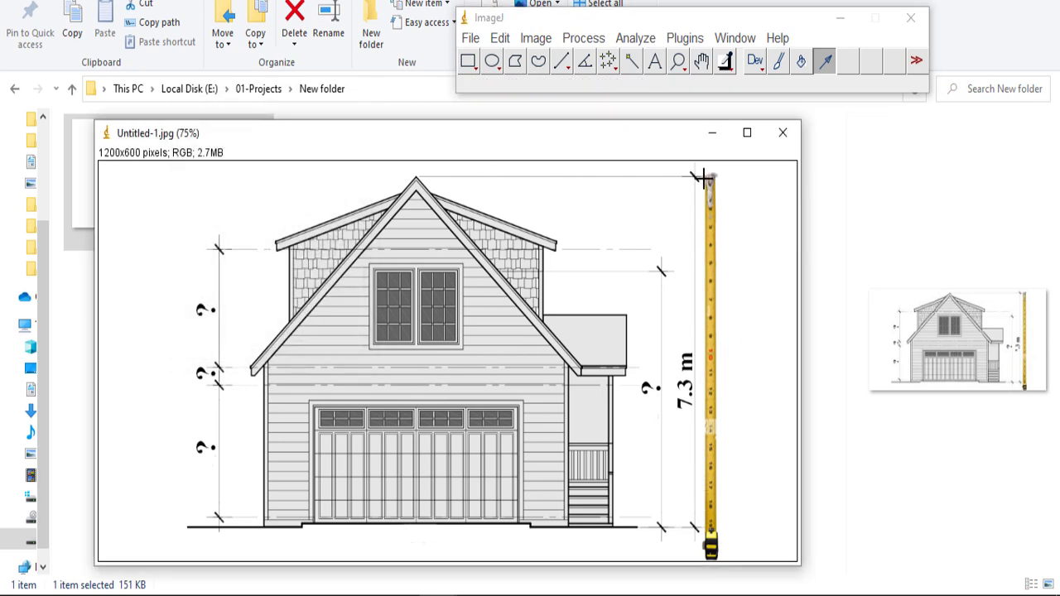
- Draw a 529-pixel vertical straight line along the full 7.3 m tape measure
click(562, 64)
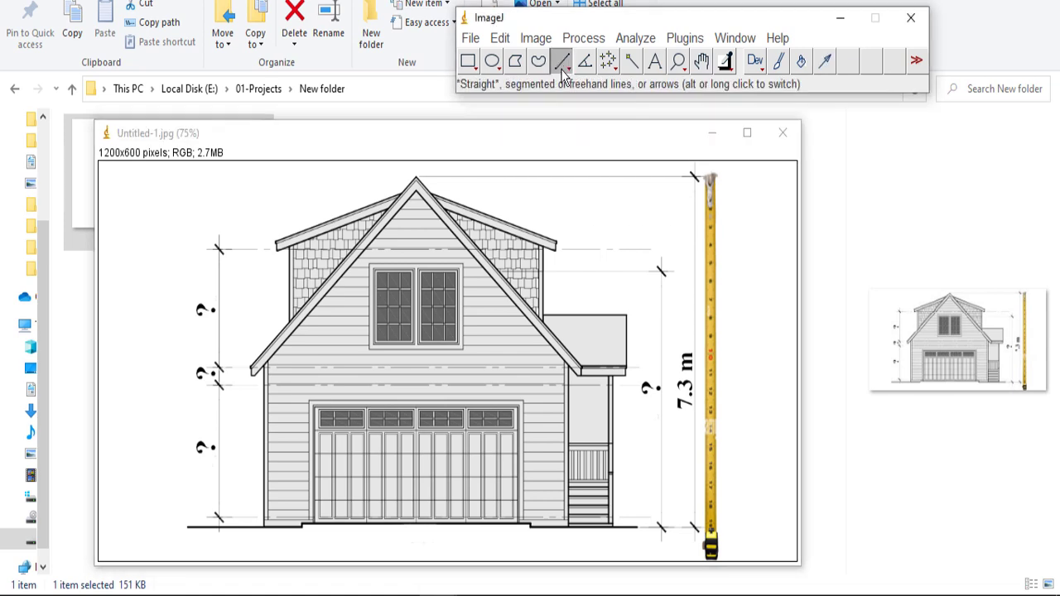
drag(694, 176, 694, 526)
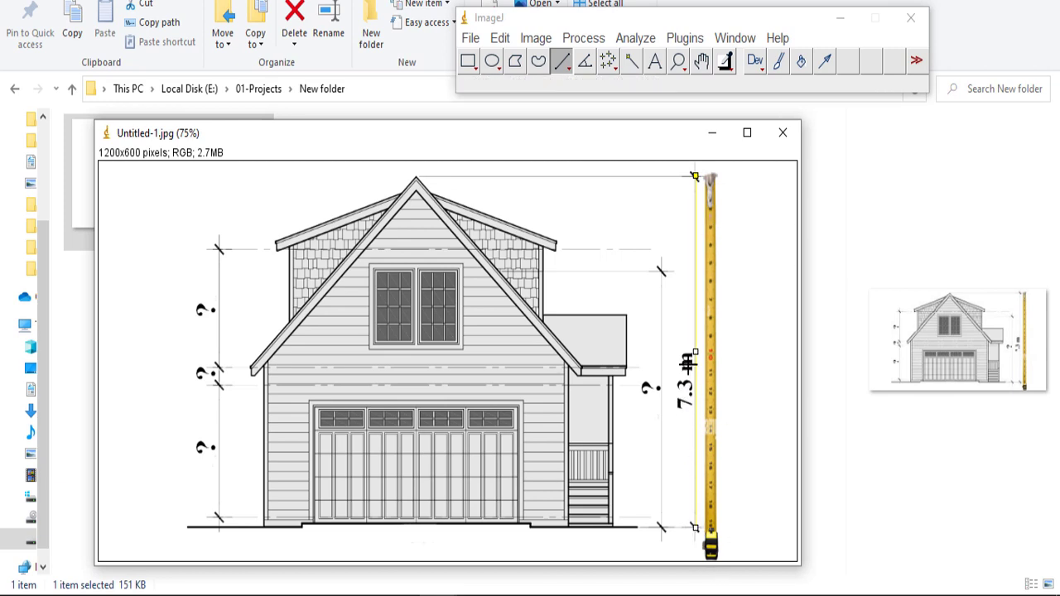
click(644, 39)
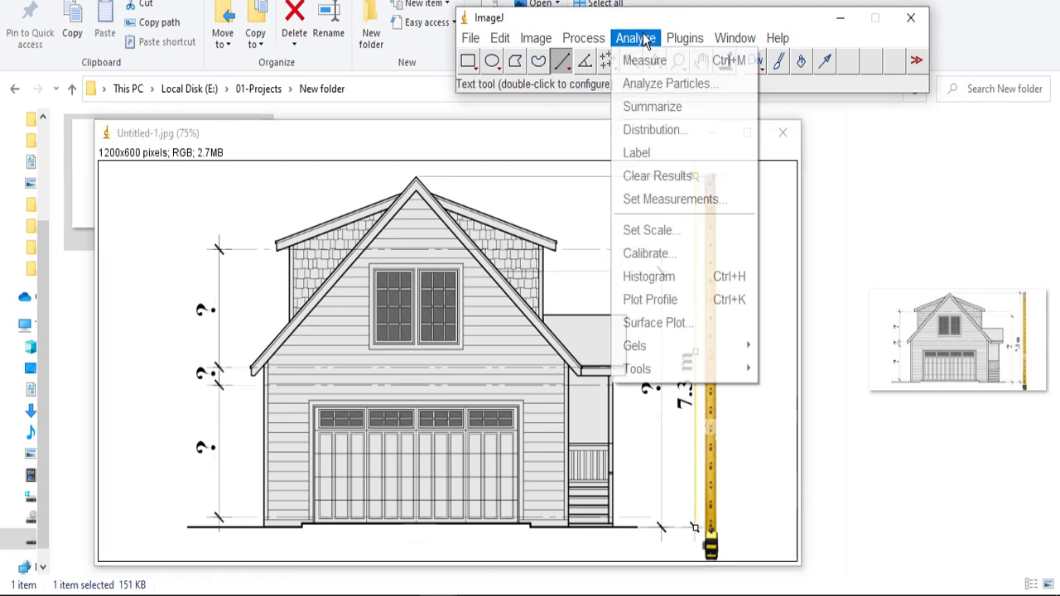
- Set the scale with known distance 7.3 and unit m, giving 72.4658 pixels/m
click(654, 231)
drag(530, 63, 296, 217)
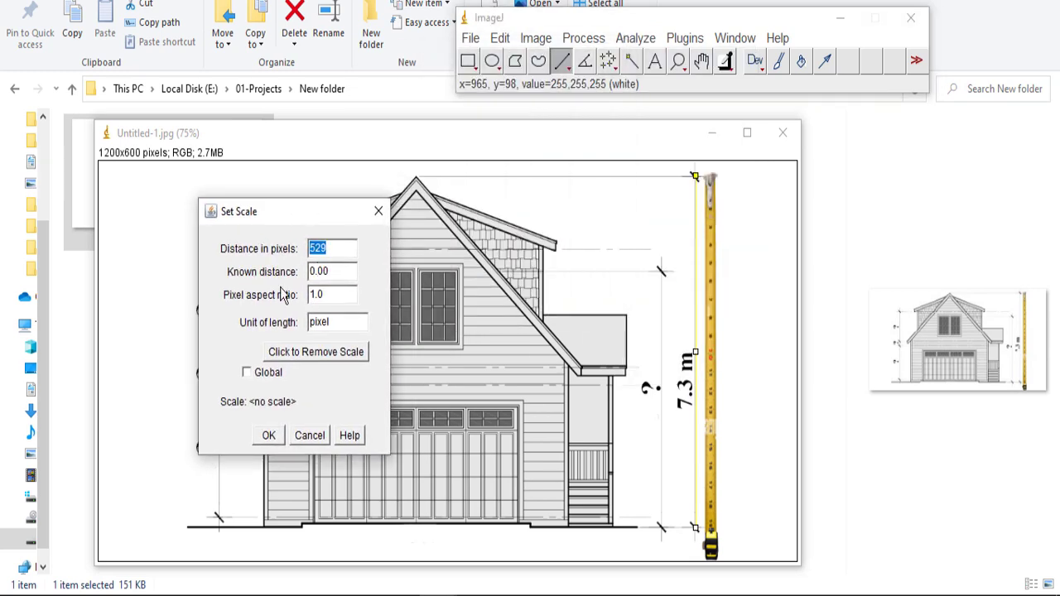
key(Tab)
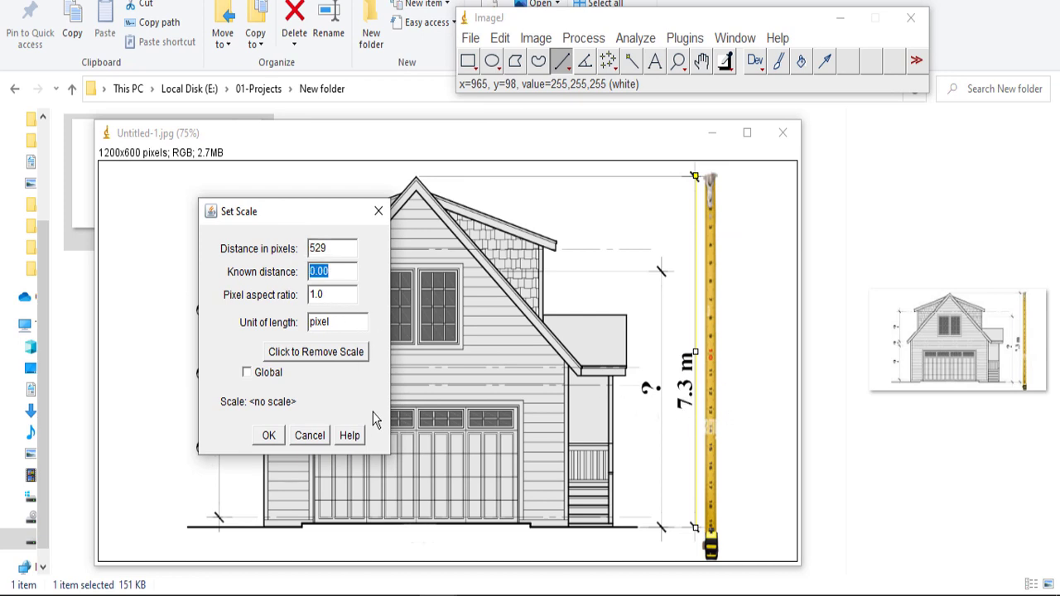
text(7.3)
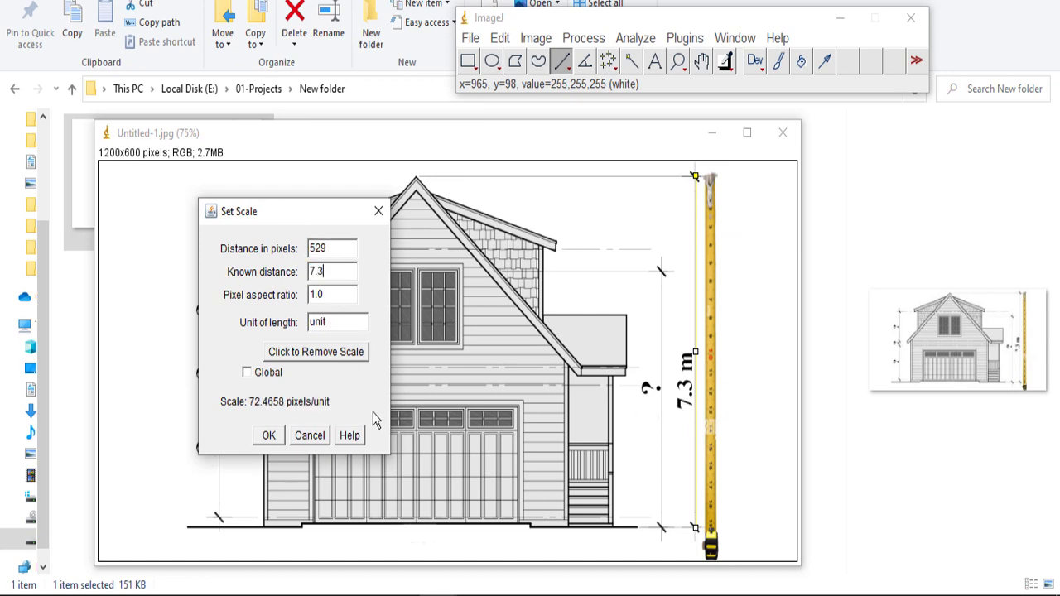
drag(338, 323, 312, 327)
text(m)
double_click(319, 250)
double_click(339, 275)
click(270, 440)
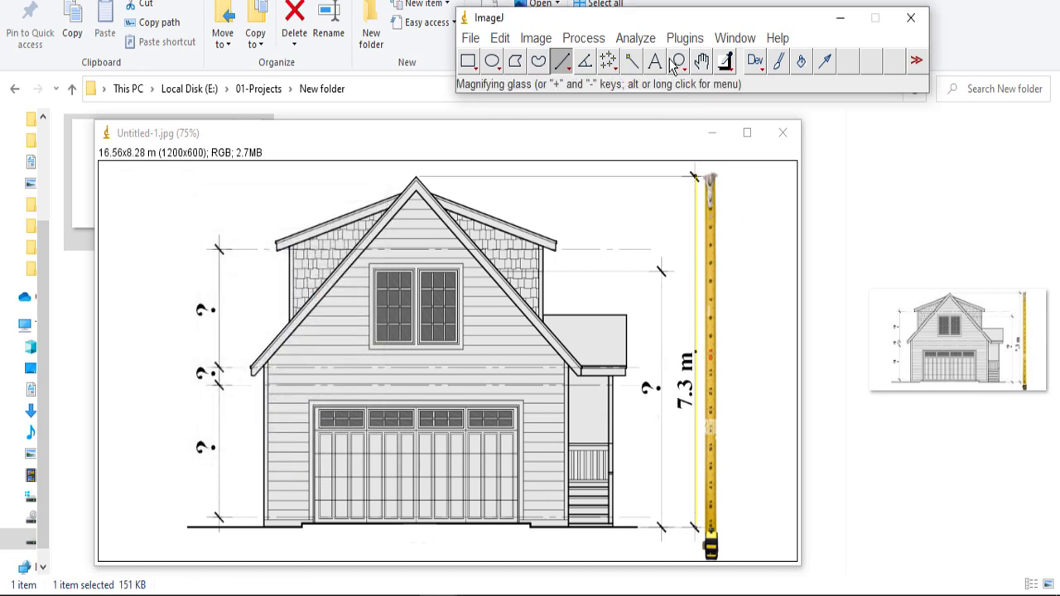
- Measure the tape line as 7.300 m into Results, then trace the right-hand dimension line (5.20 m)
click(636, 39)
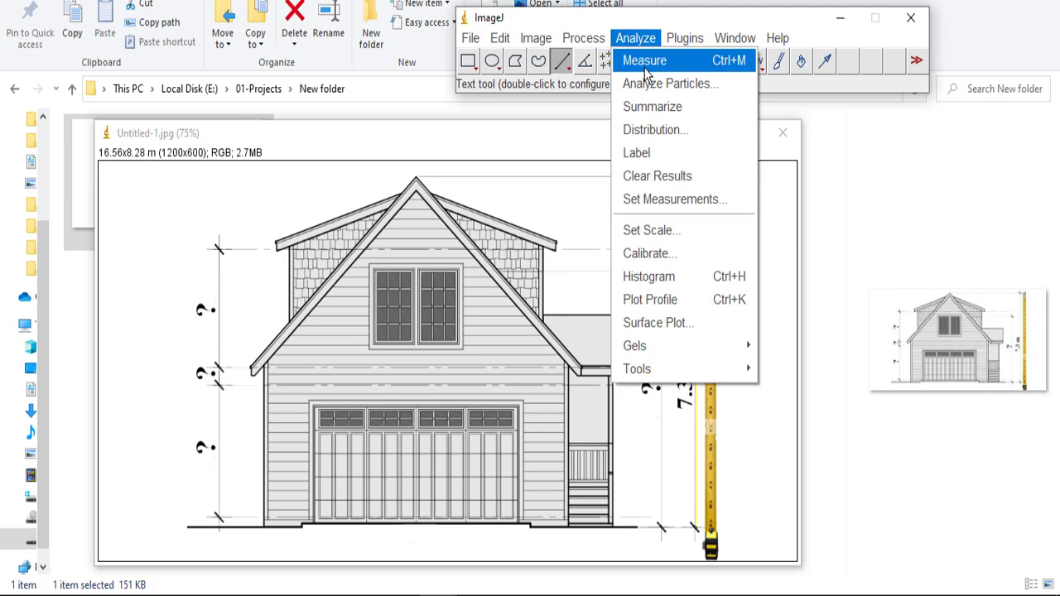
click(644, 61)
mouse_move(256, 15)
mouse_down()
mouse_move(226, 56)
mouse_move(275, 13)
mouse_up()
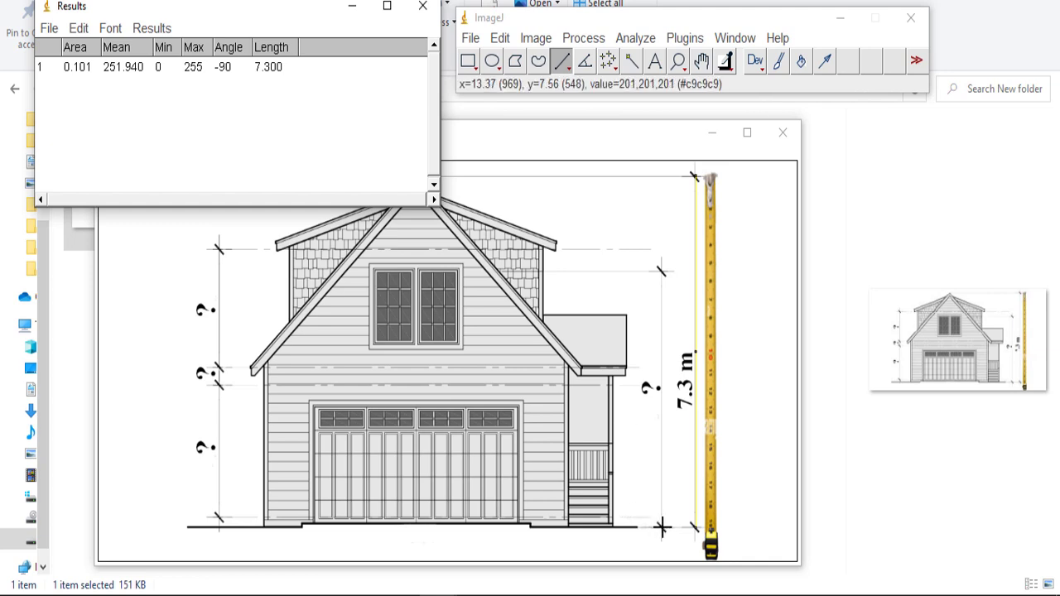
drag(663, 527, 661, 271)
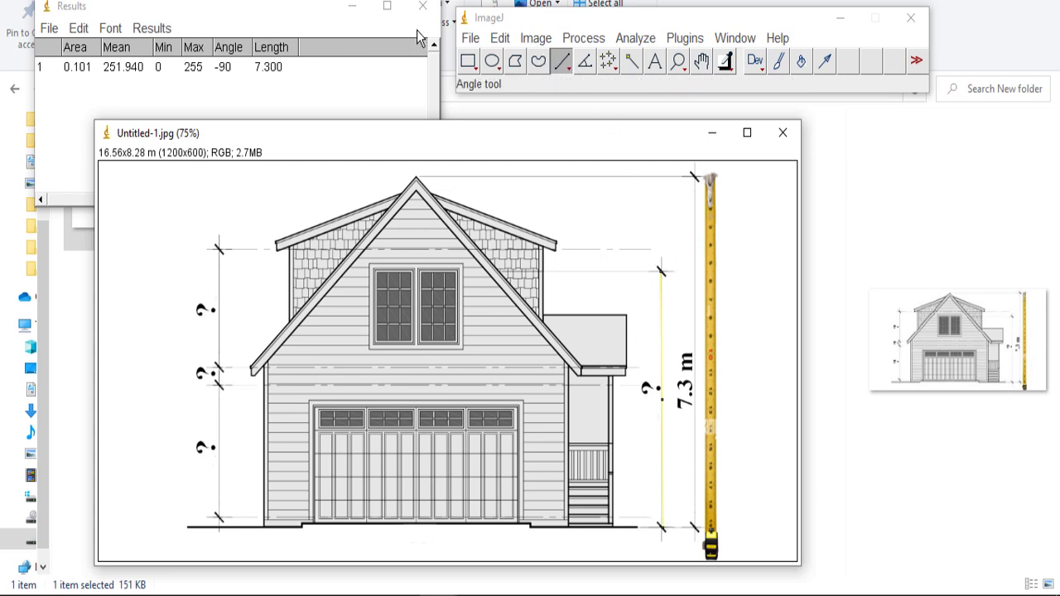
- Measure the right-hand dimension (5.285 m), upper-left dimension (2.429 m) and upstairs window height (1.808 m)
click(634, 38)
click(631, 127)
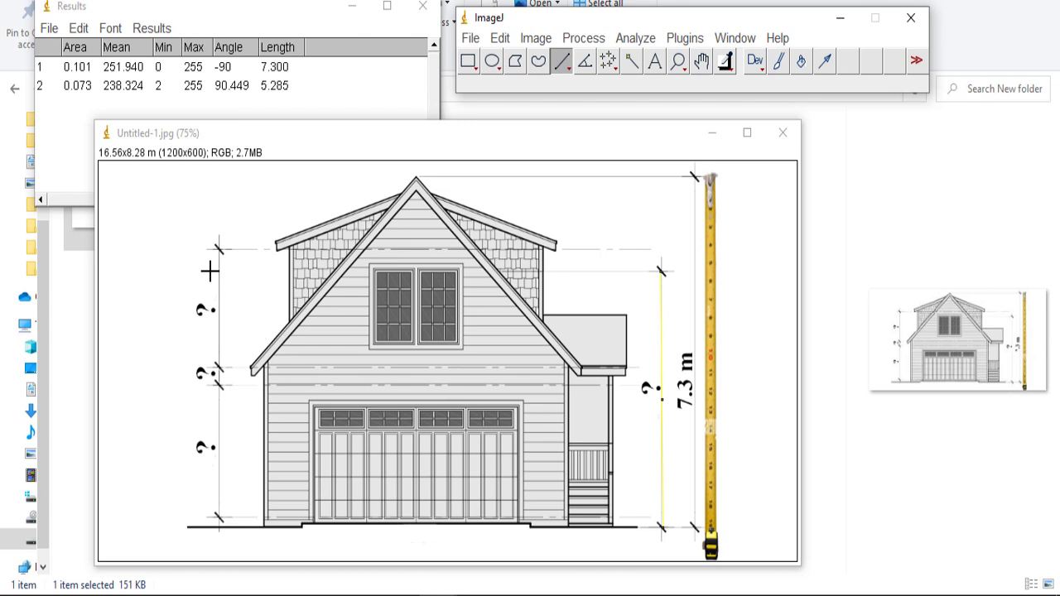
mouse_move(220, 248)
mouse_down()
mouse_move(226, 340)
mouse_move(242, 371)
mouse_move(217, 369)
mouse_up()
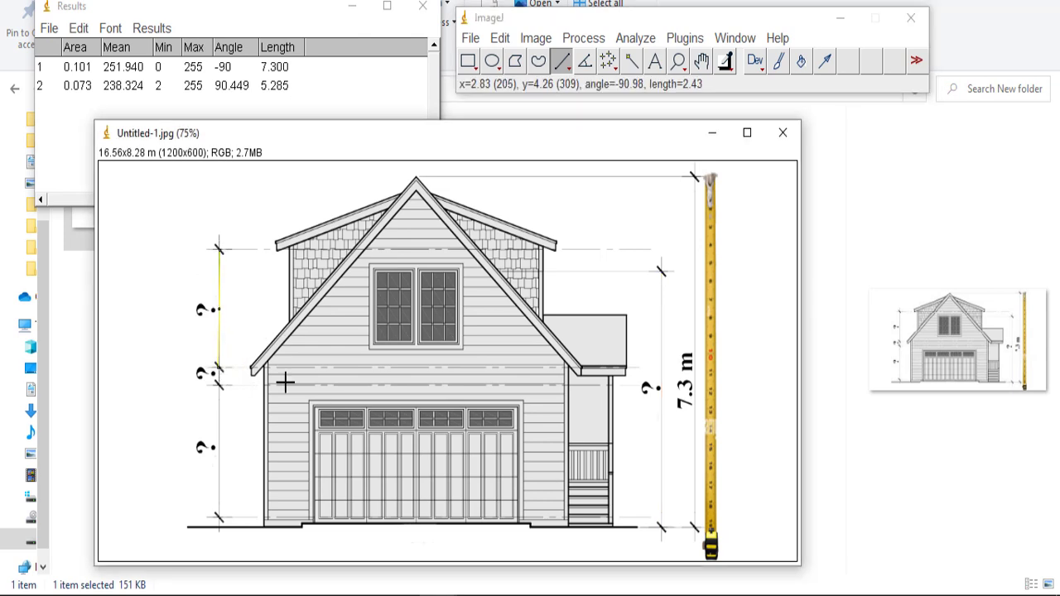
click(635, 38)
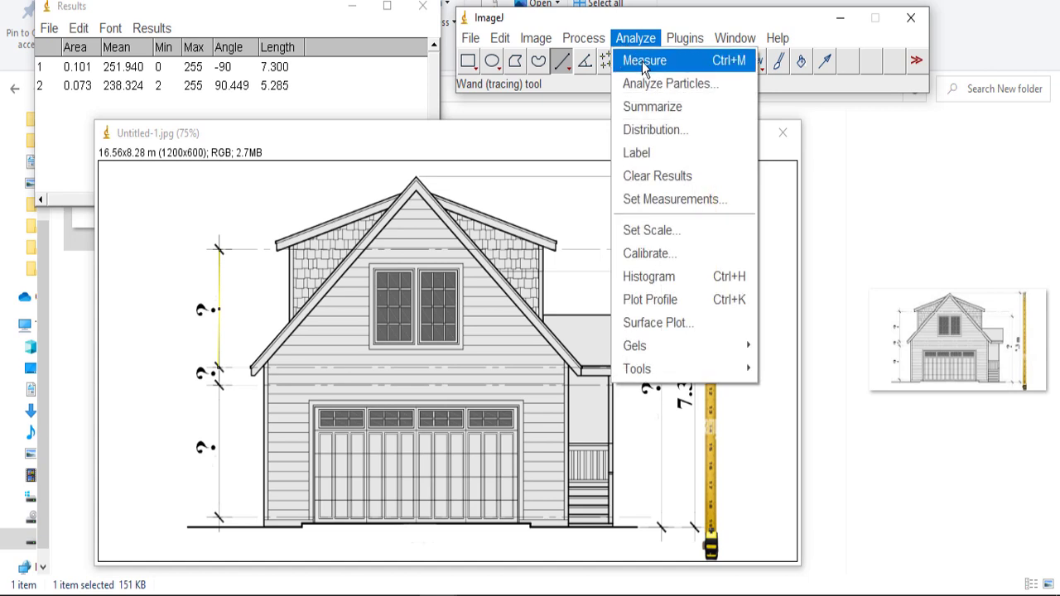
click(643, 60)
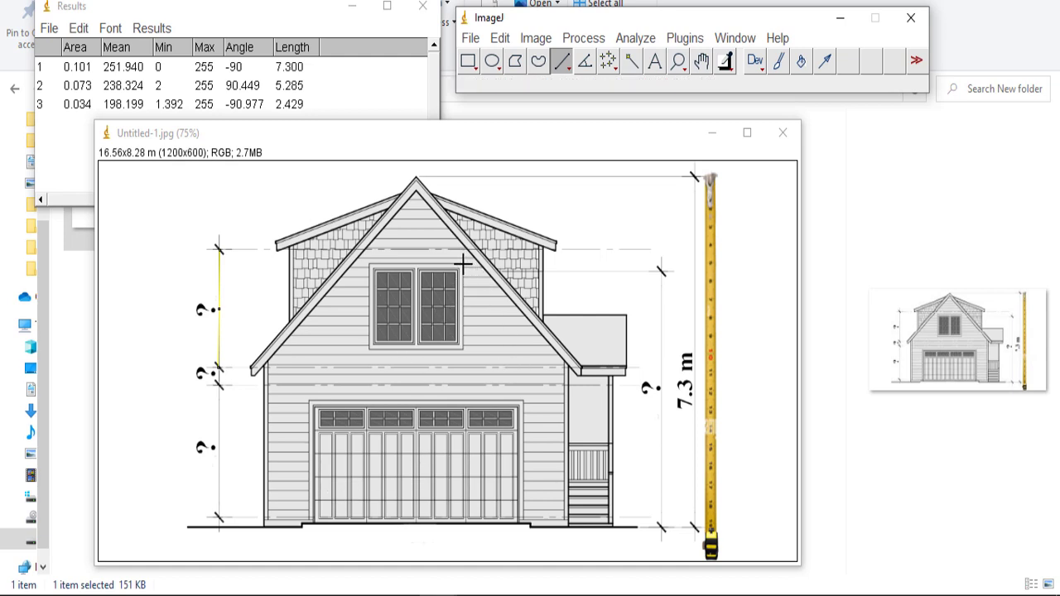
drag(462, 264, 462, 350)
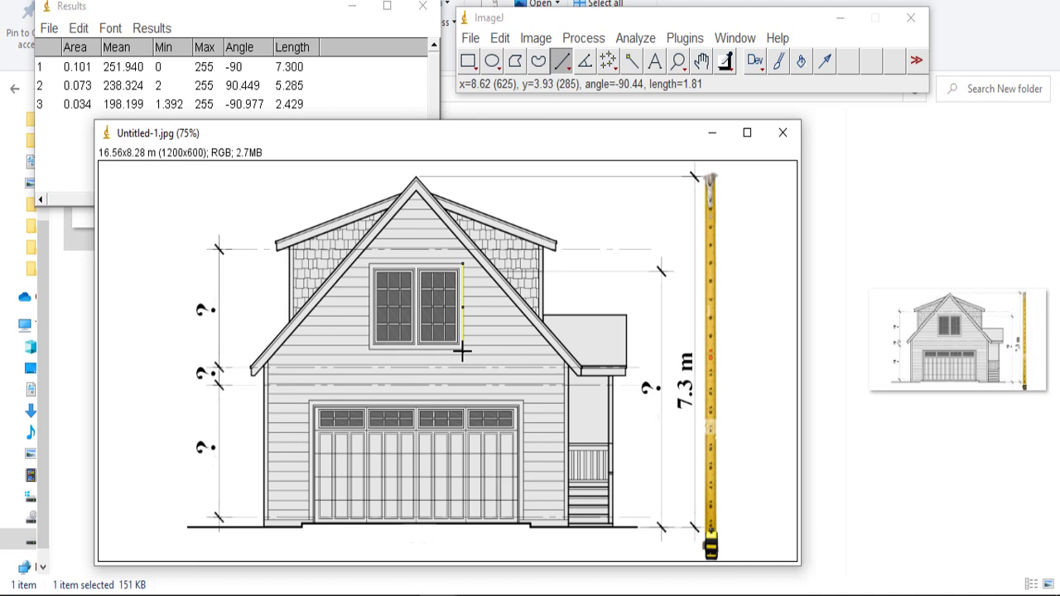
click(641, 39)
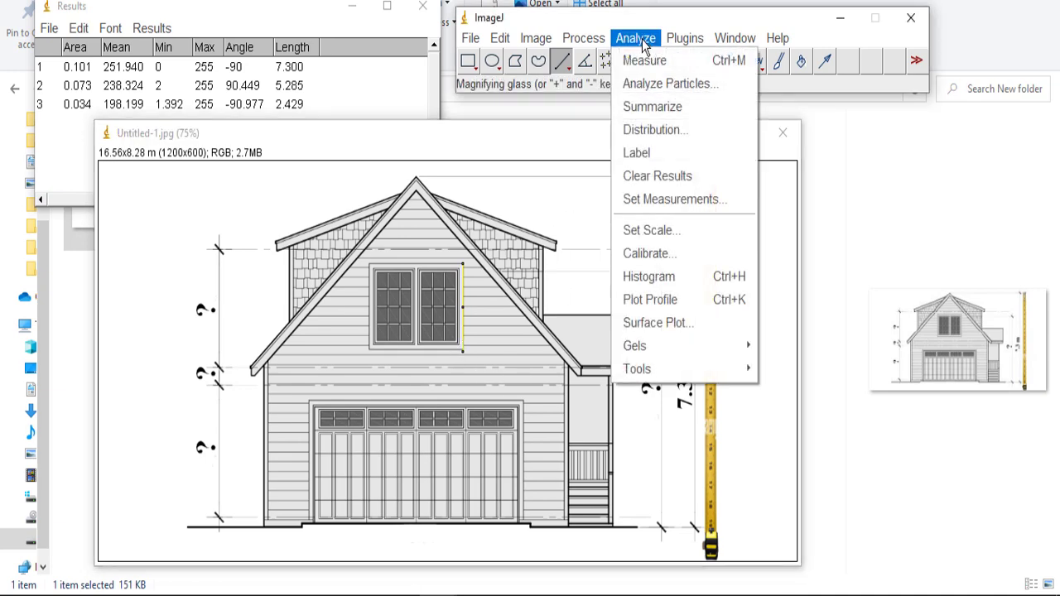
click(645, 60)
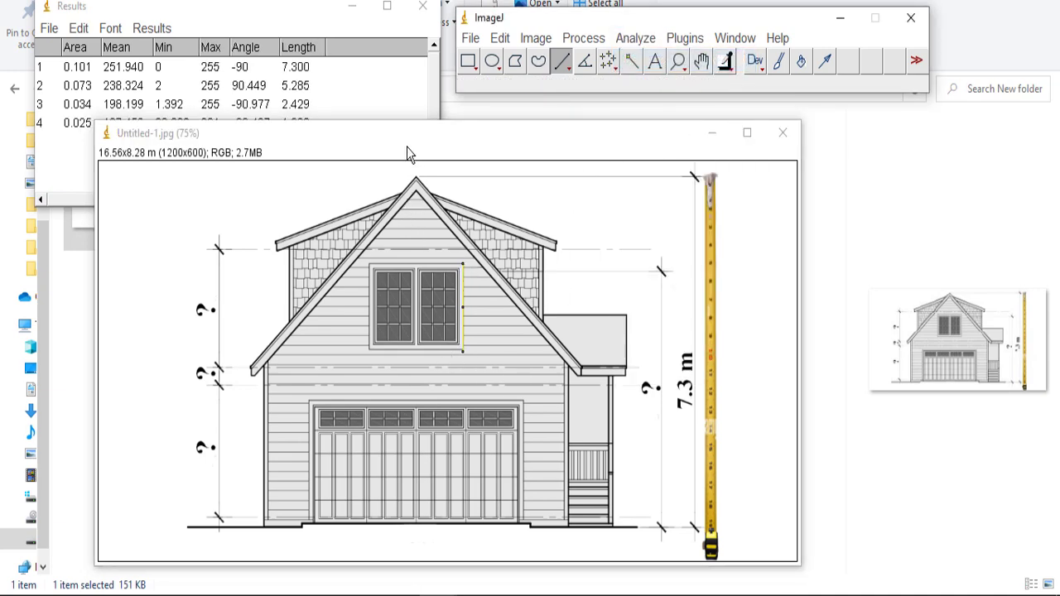
drag(407, 146, 409, 195)
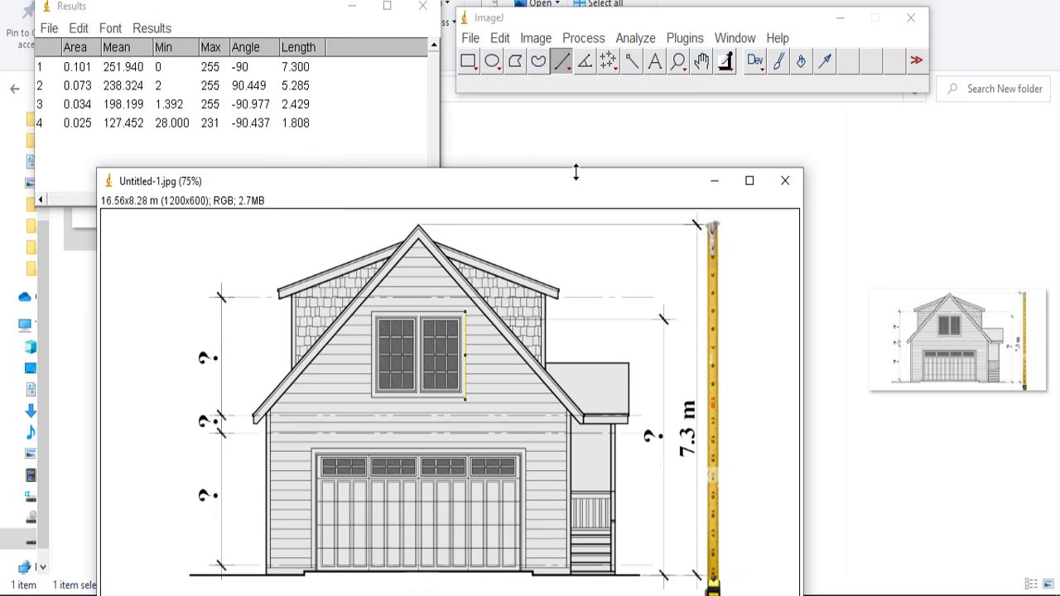
- Pick plain Oval selection, draw a trial oval above the right side of the roof, then clear it
click(492, 62)
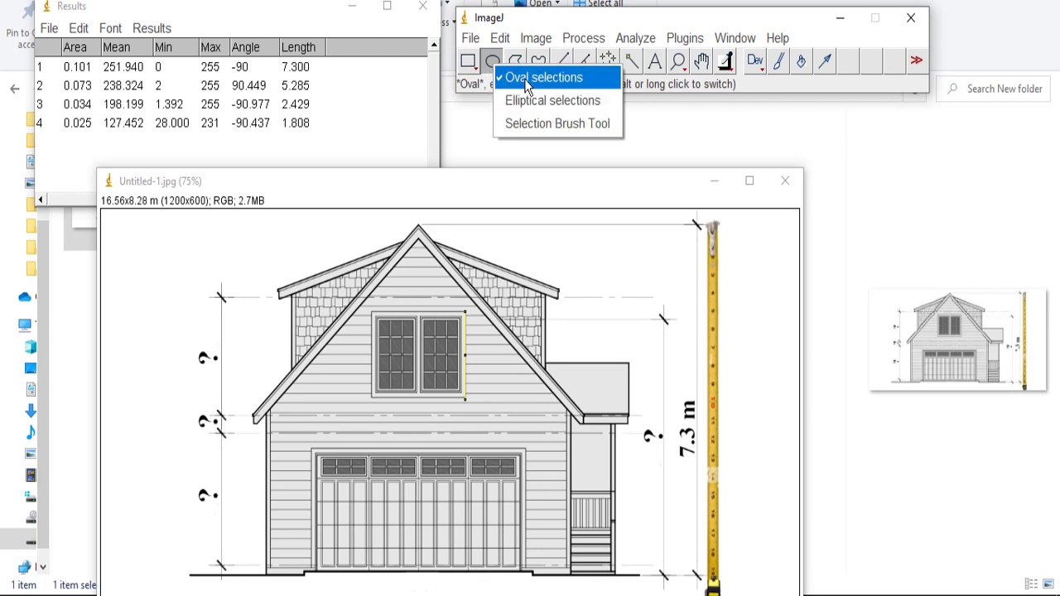
click(582, 286)
drag(580, 287, 644, 214)
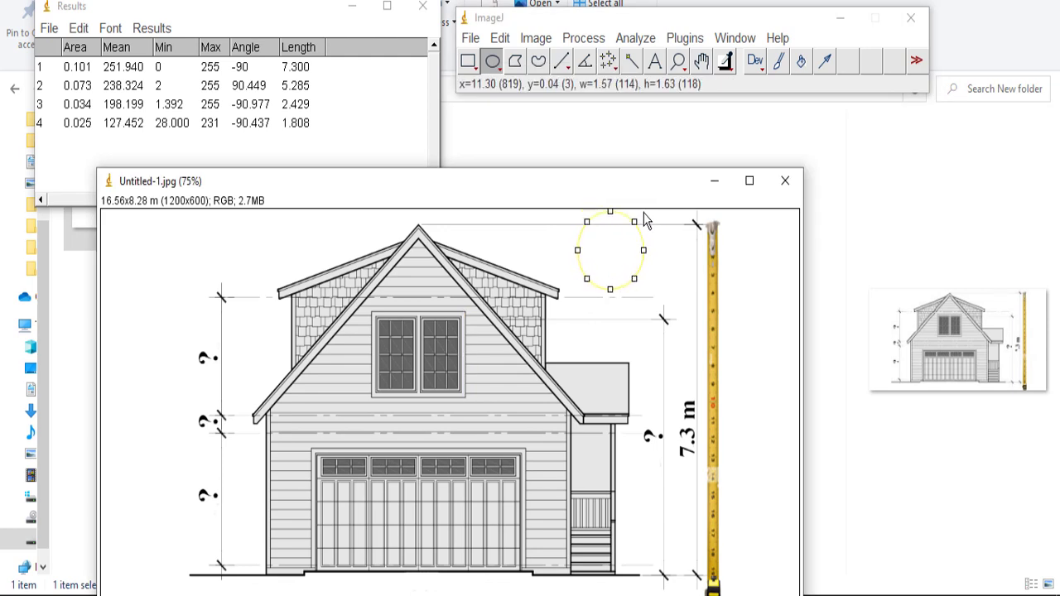
click(571, 287)
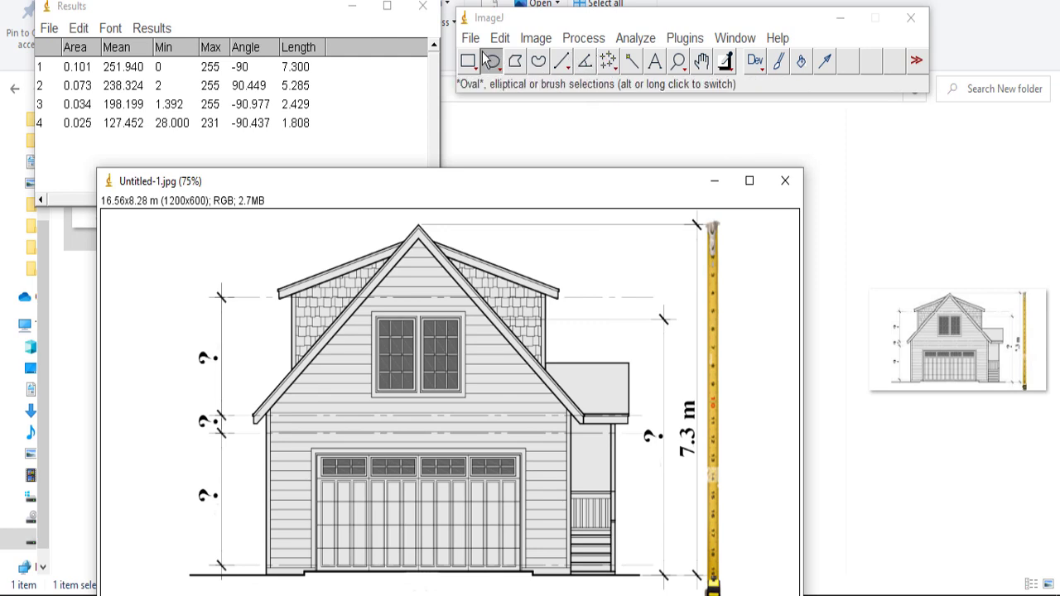
- Trace a straight line of about 5.38 m along the ground at the garage base
click(561, 62)
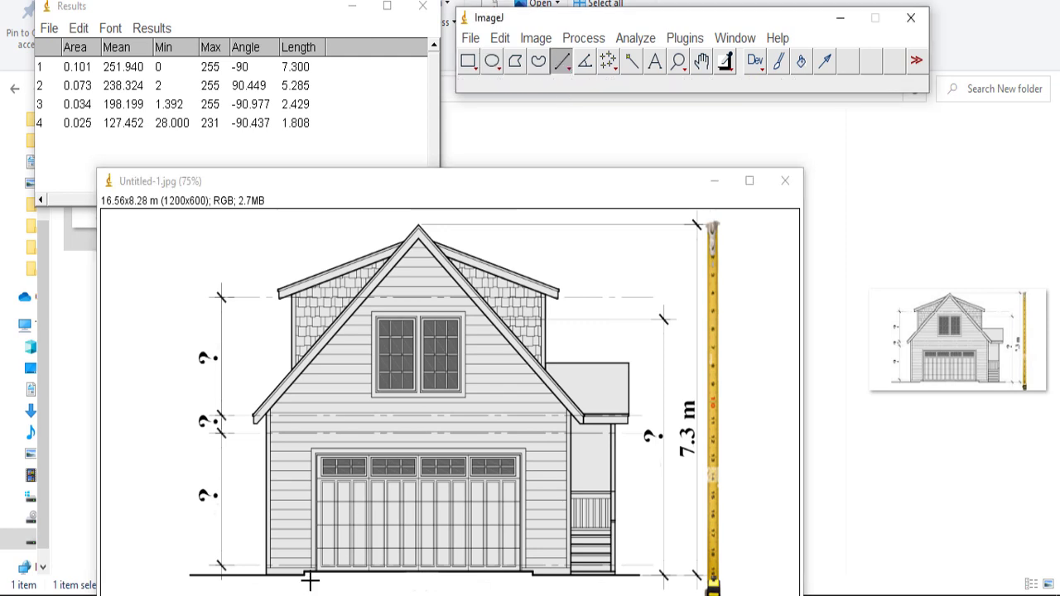
drag(303, 575, 531, 571)
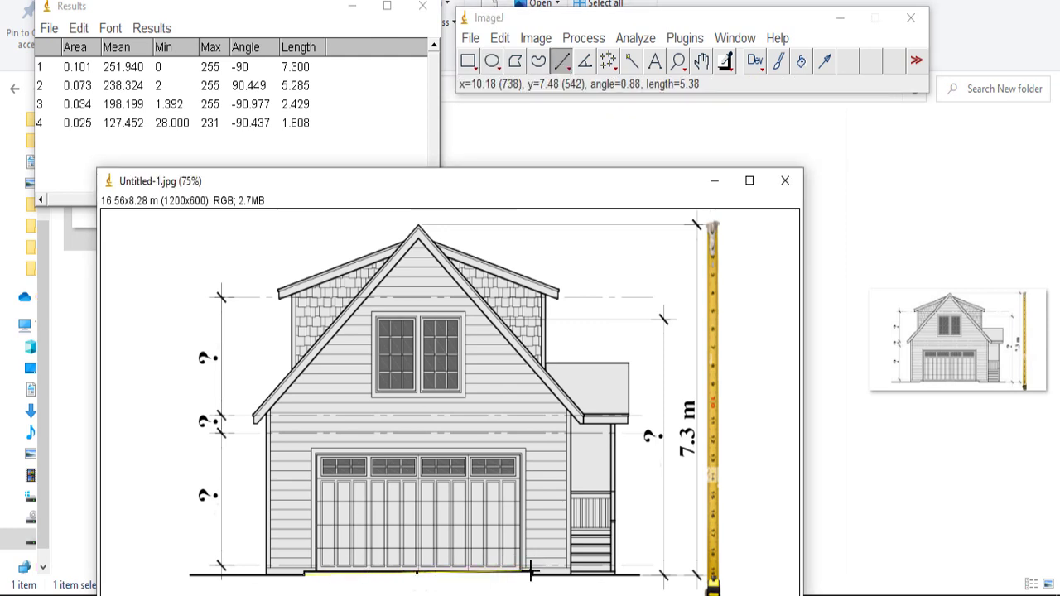
click(635, 38)
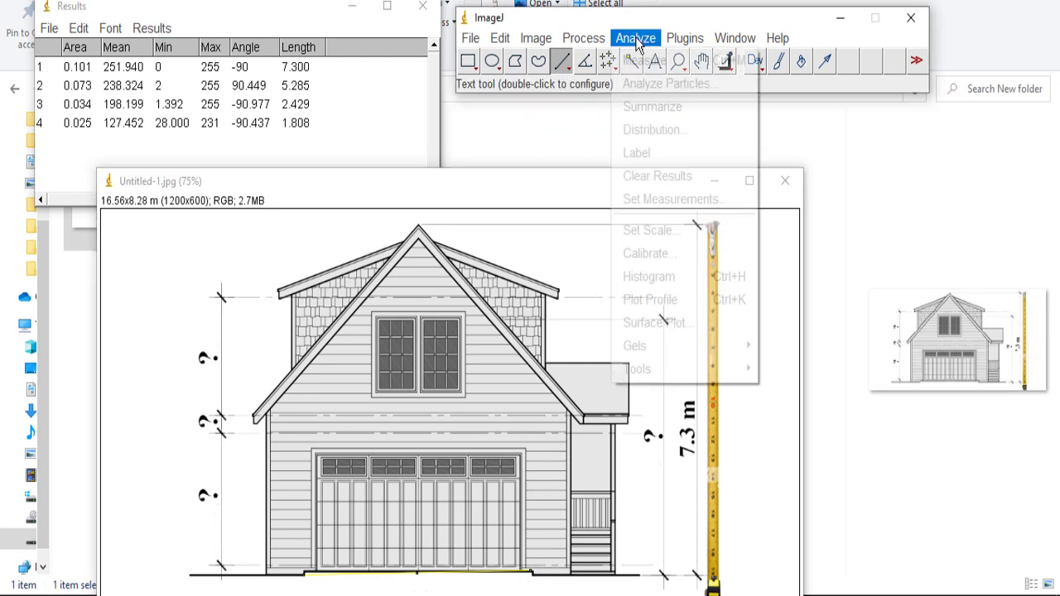